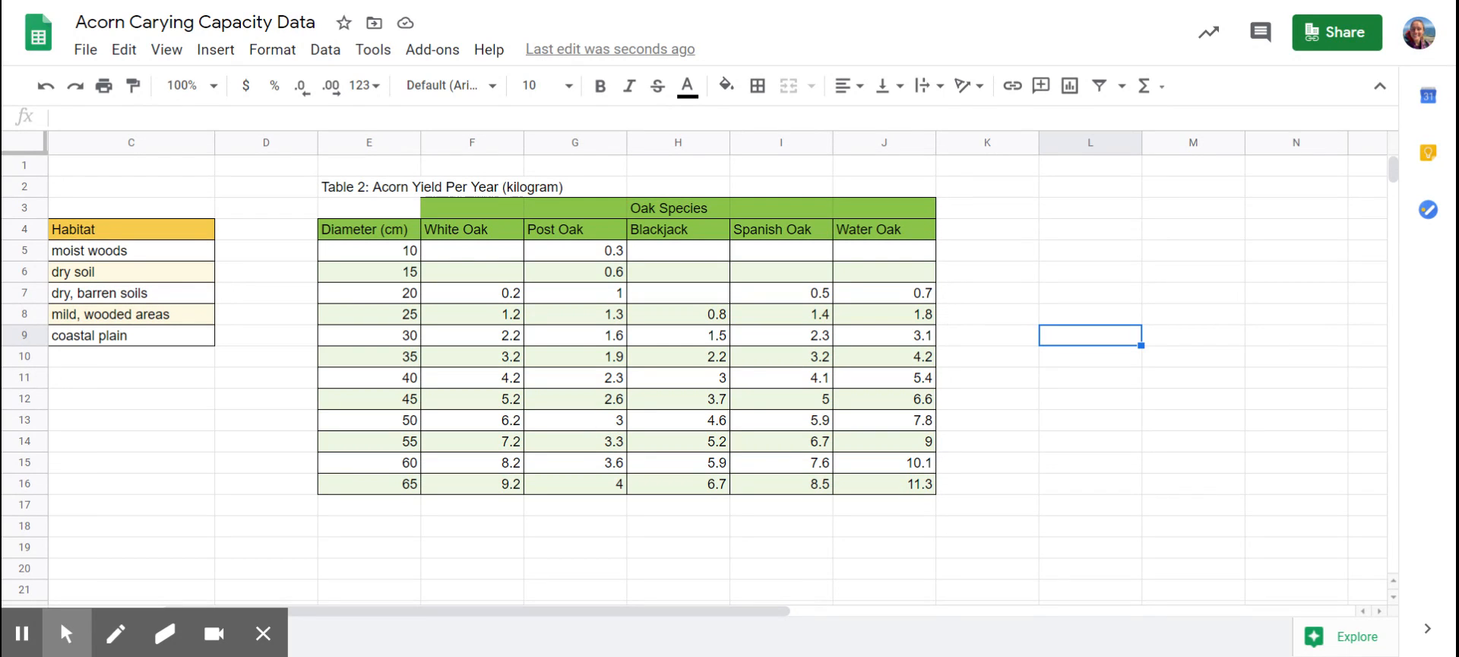
Insert a chart based on the acorn yield table in E4:J16, from the Diameter header through the last Water Oak value.
click(392, 234)
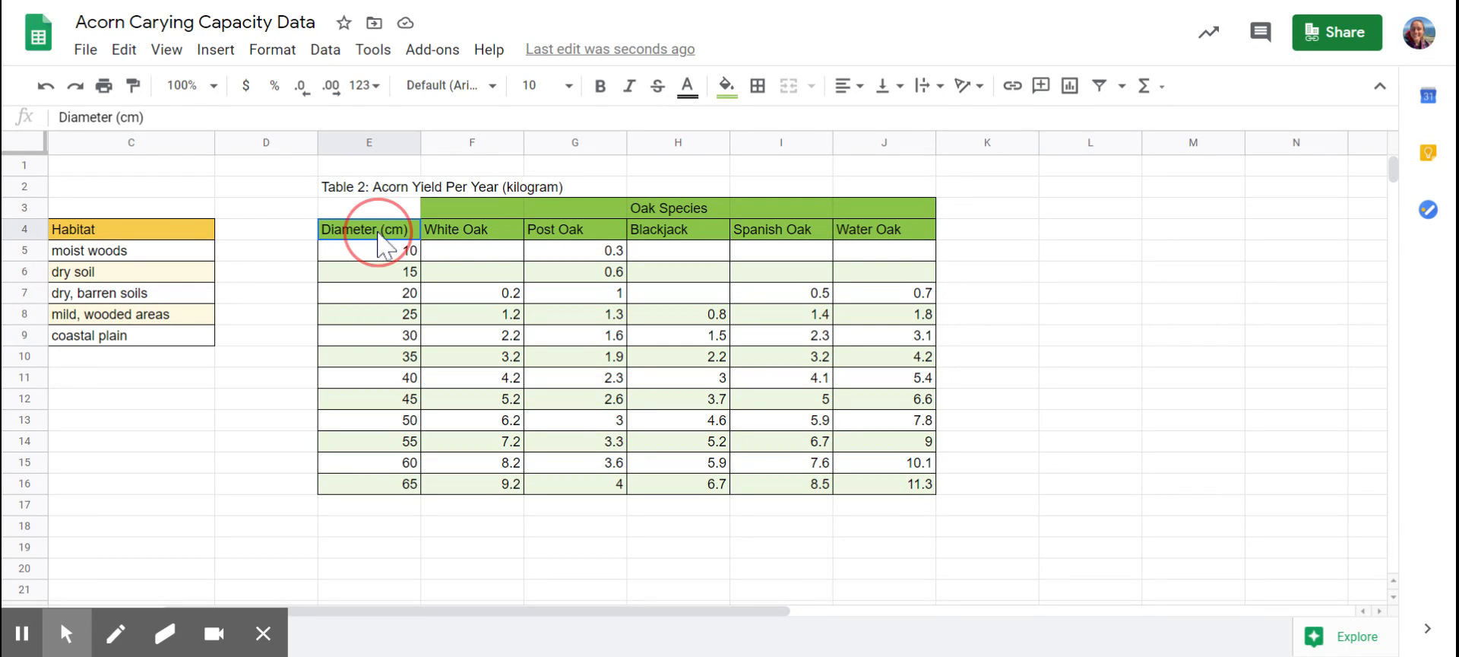
mouse_move(392, 240)
mouse_down()
mouse_move(575, 285)
mouse_move(750, 374)
mouse_move(950, 449)
mouse_move(924, 488)
mouse_up()
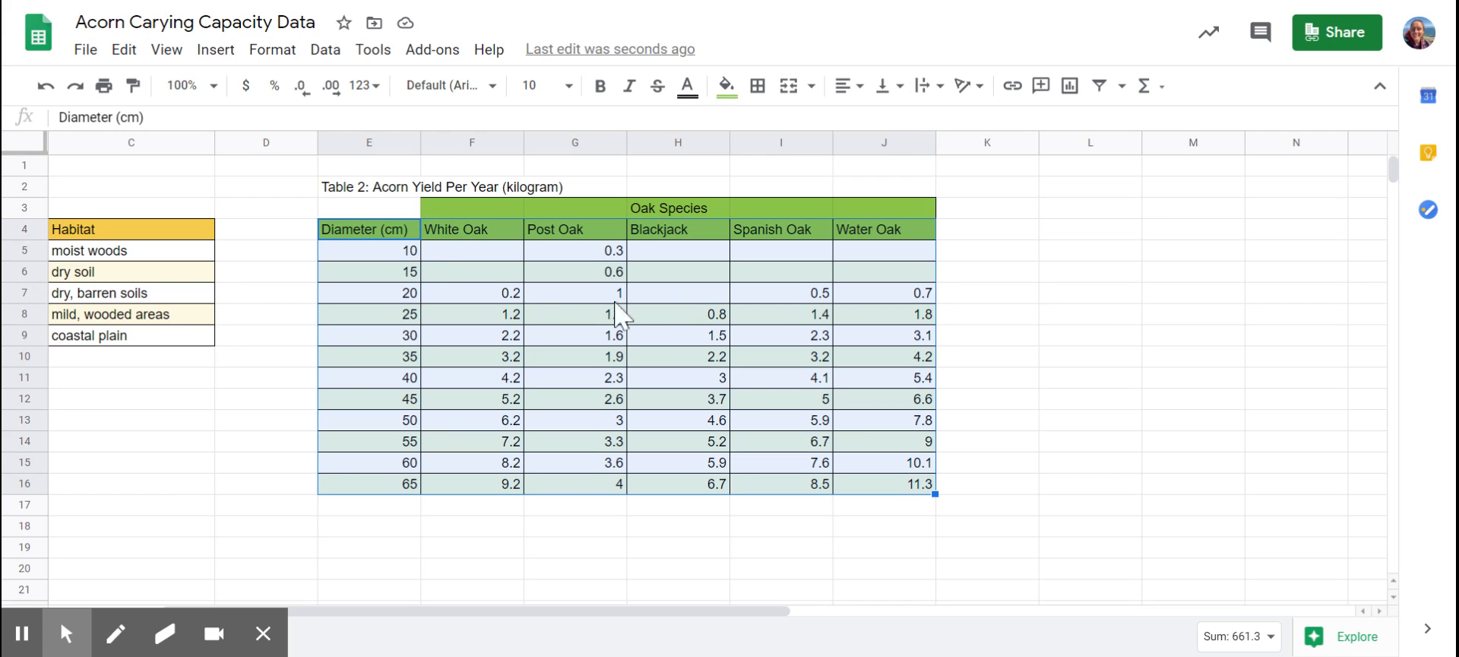
click(400, 230)
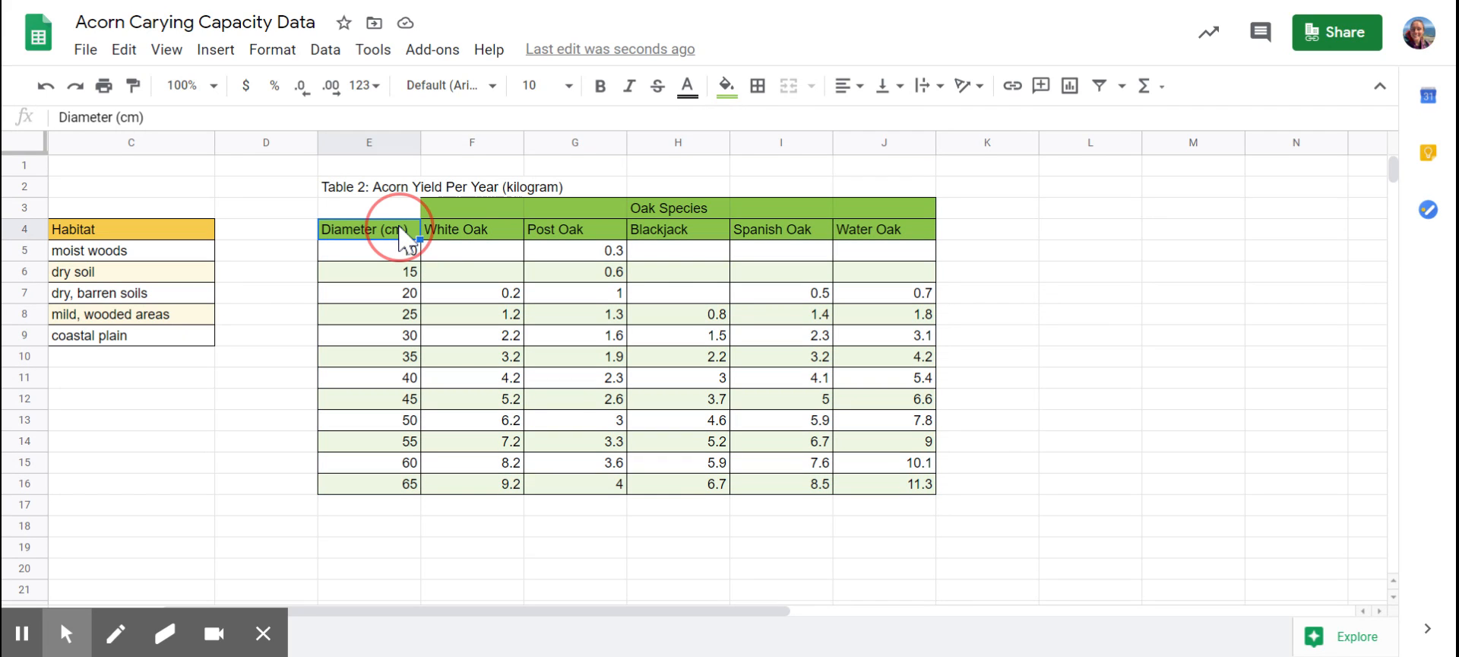
drag(401, 230, 925, 492)
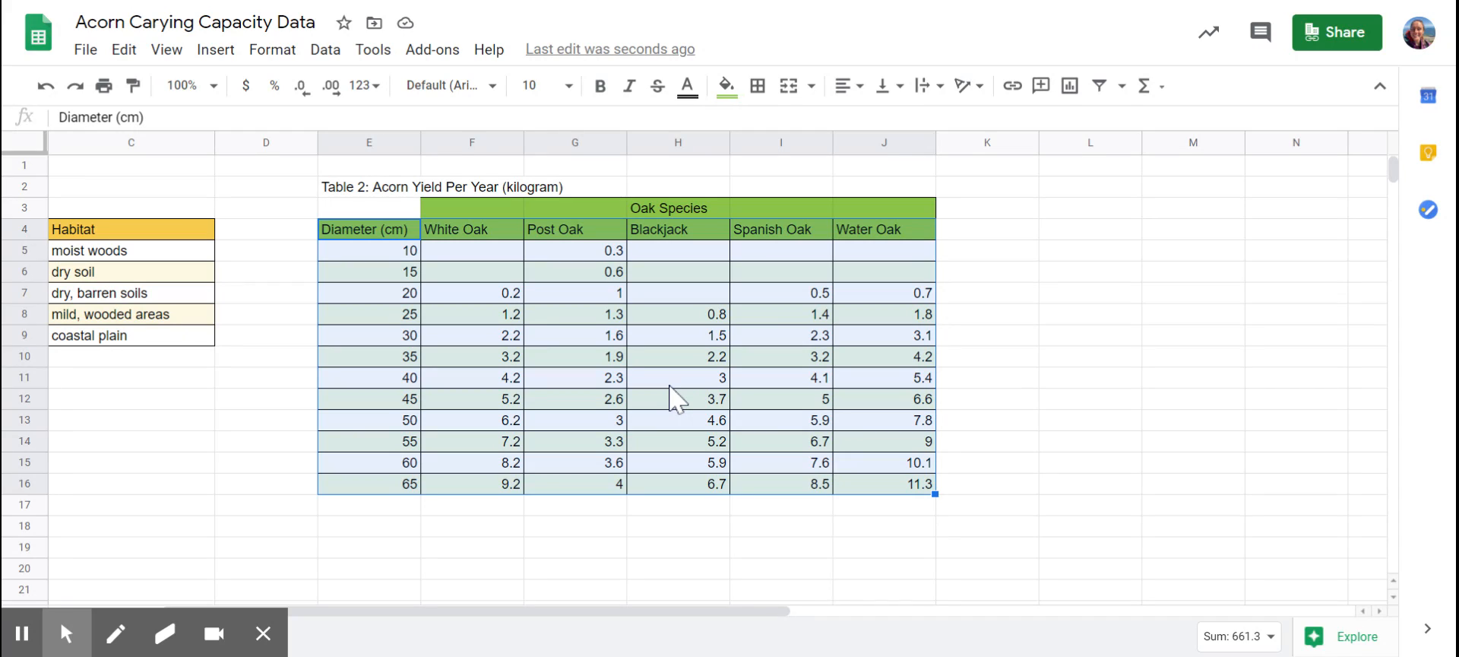
click(216, 50)
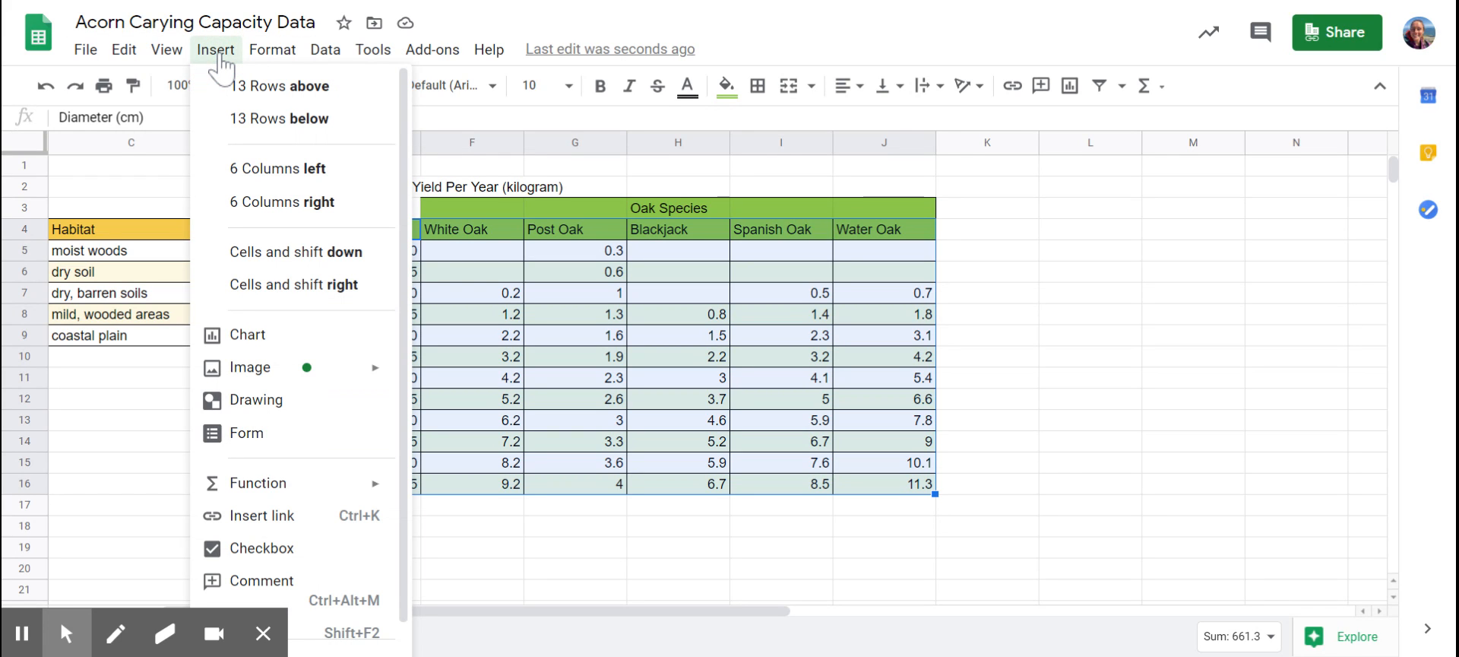
click(270, 342)
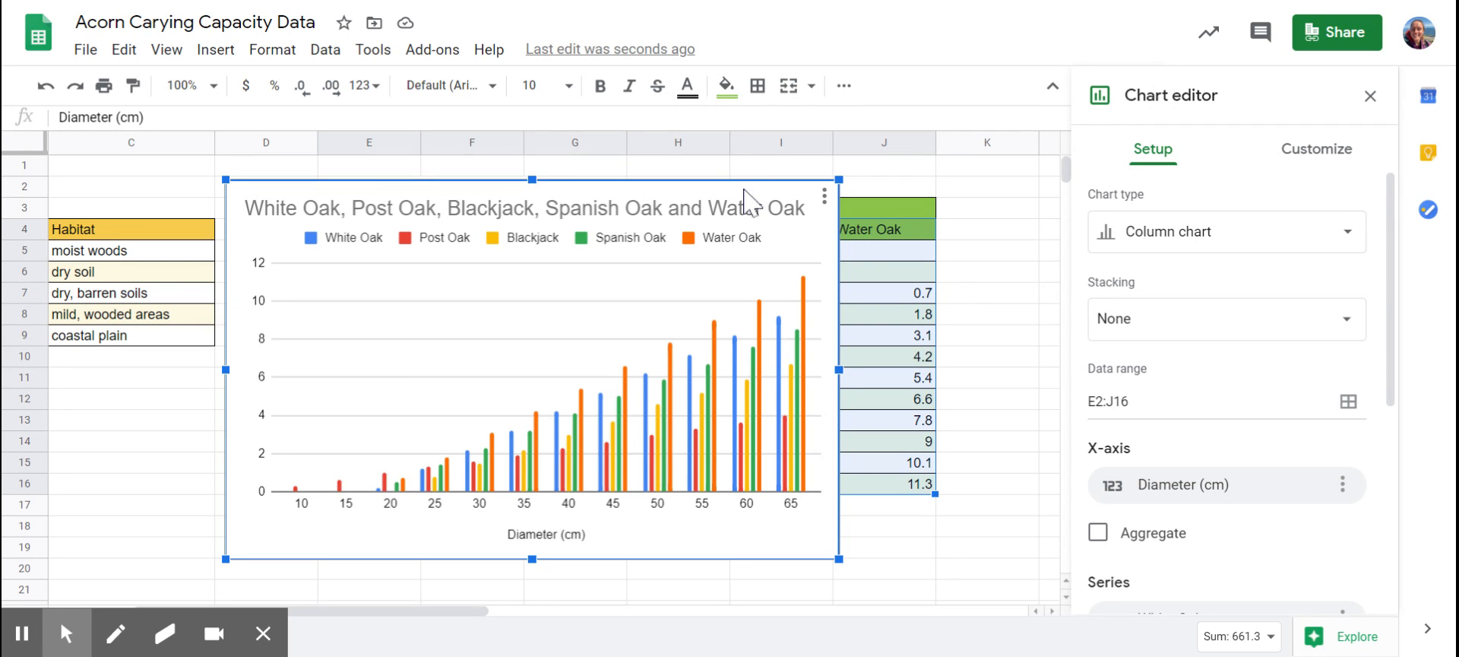
Move the chart down and to the right so the table's headers and the Diameter and White Oak columns are uncovered.
drag(745, 196, 836, 254)
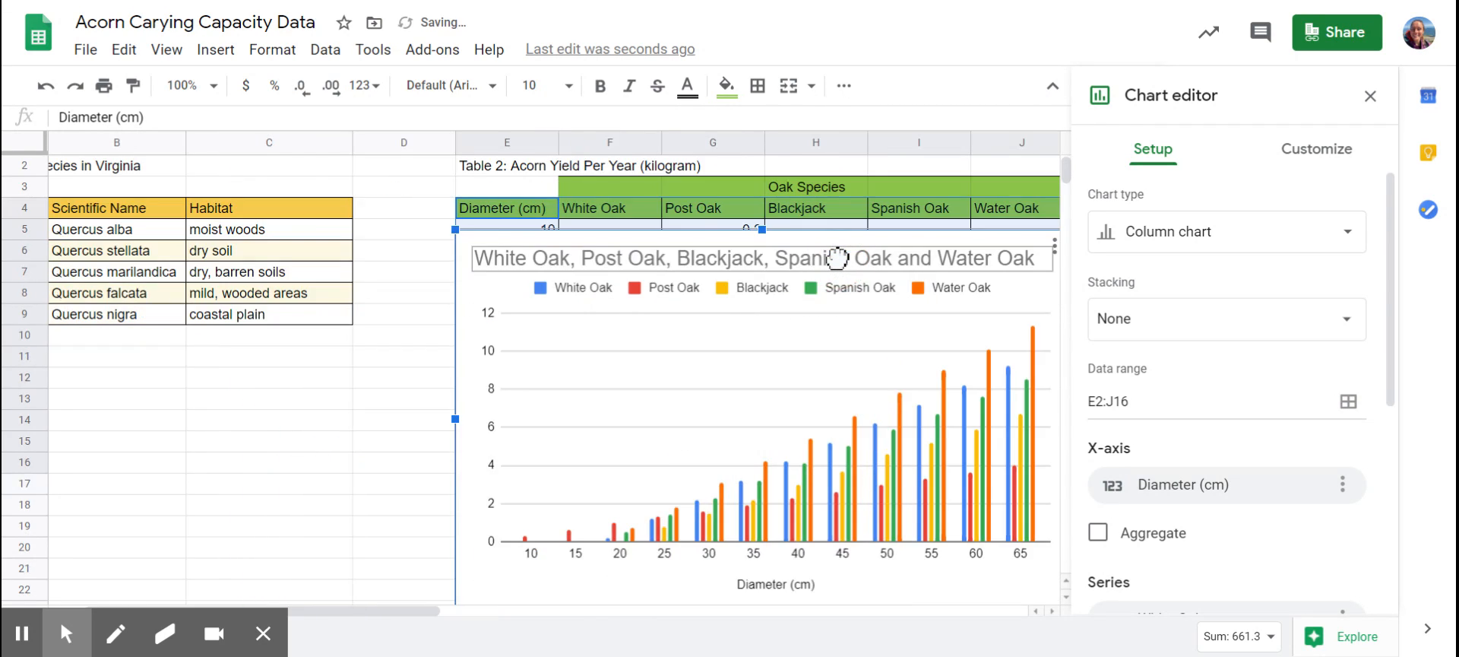
scroll(863, 273, right, 5)
scroll(863, 273, left, 1)
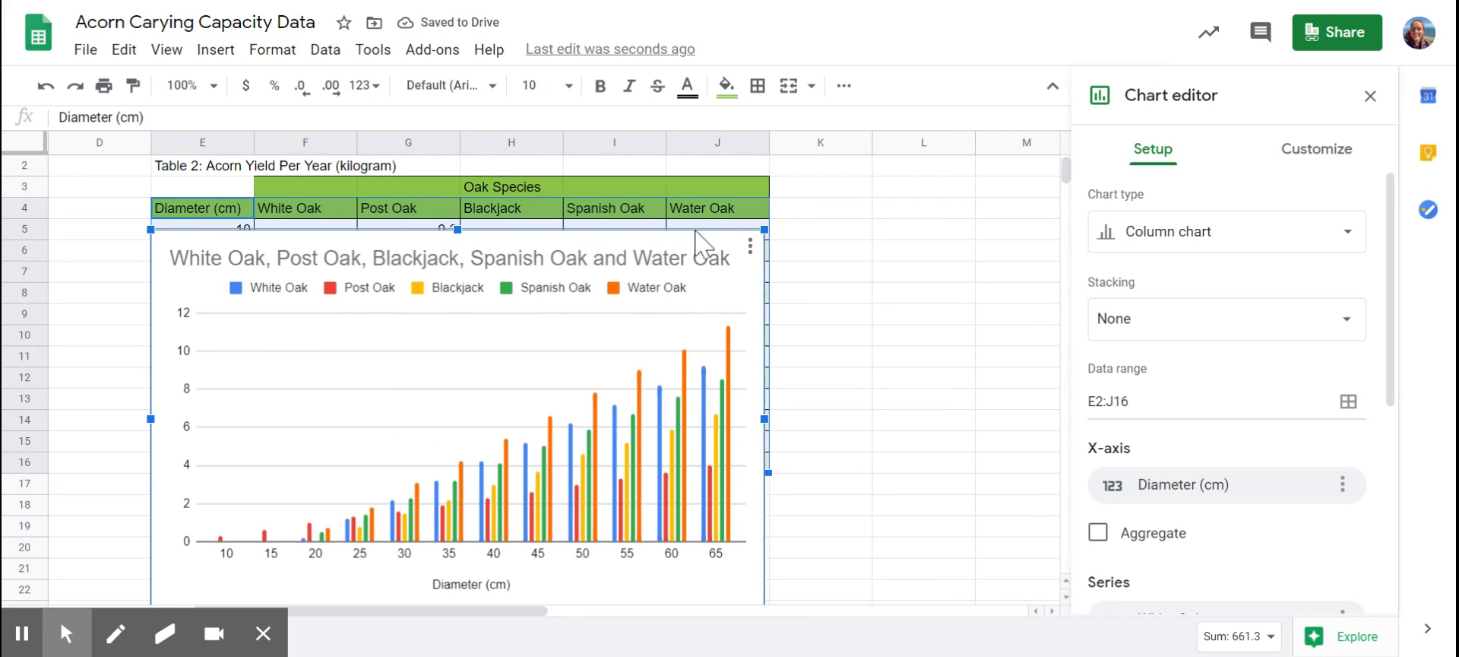
drag(561, 258, 823, 262)
scroll(823, 262, left, 1)
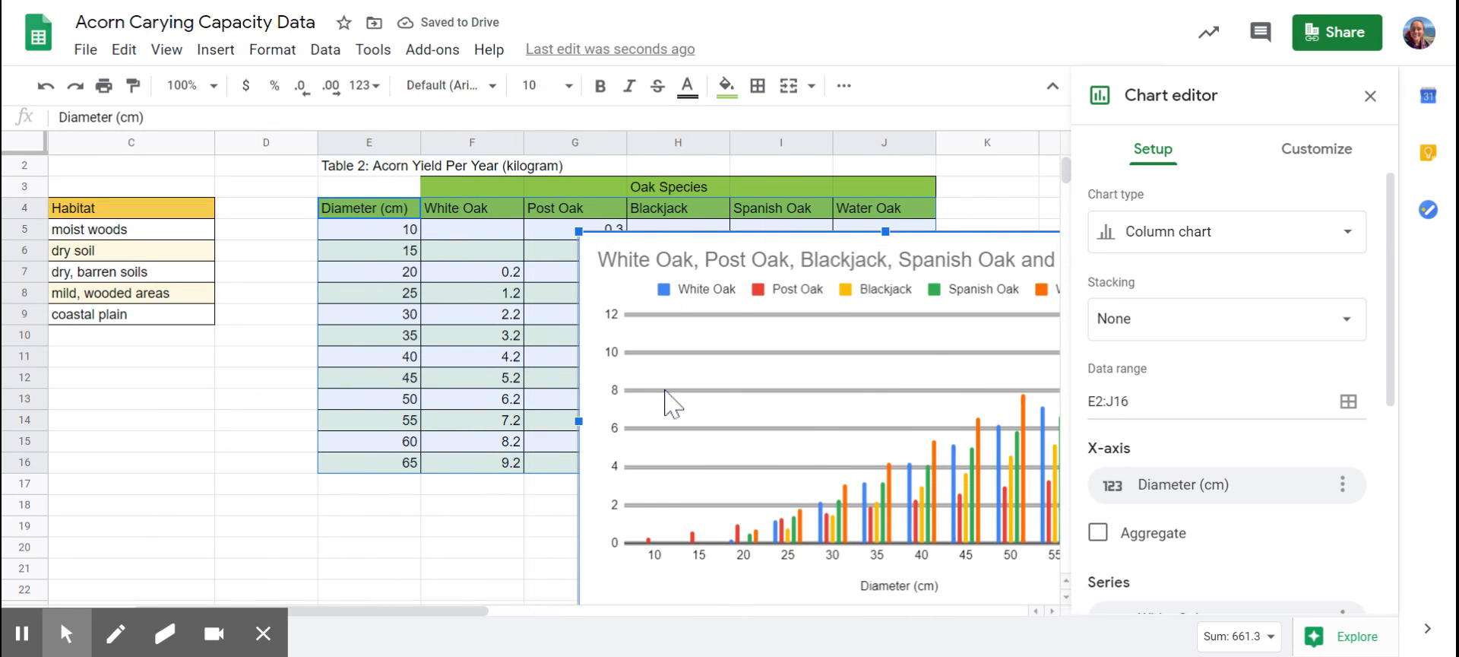
scroll(669, 405, right, 1)
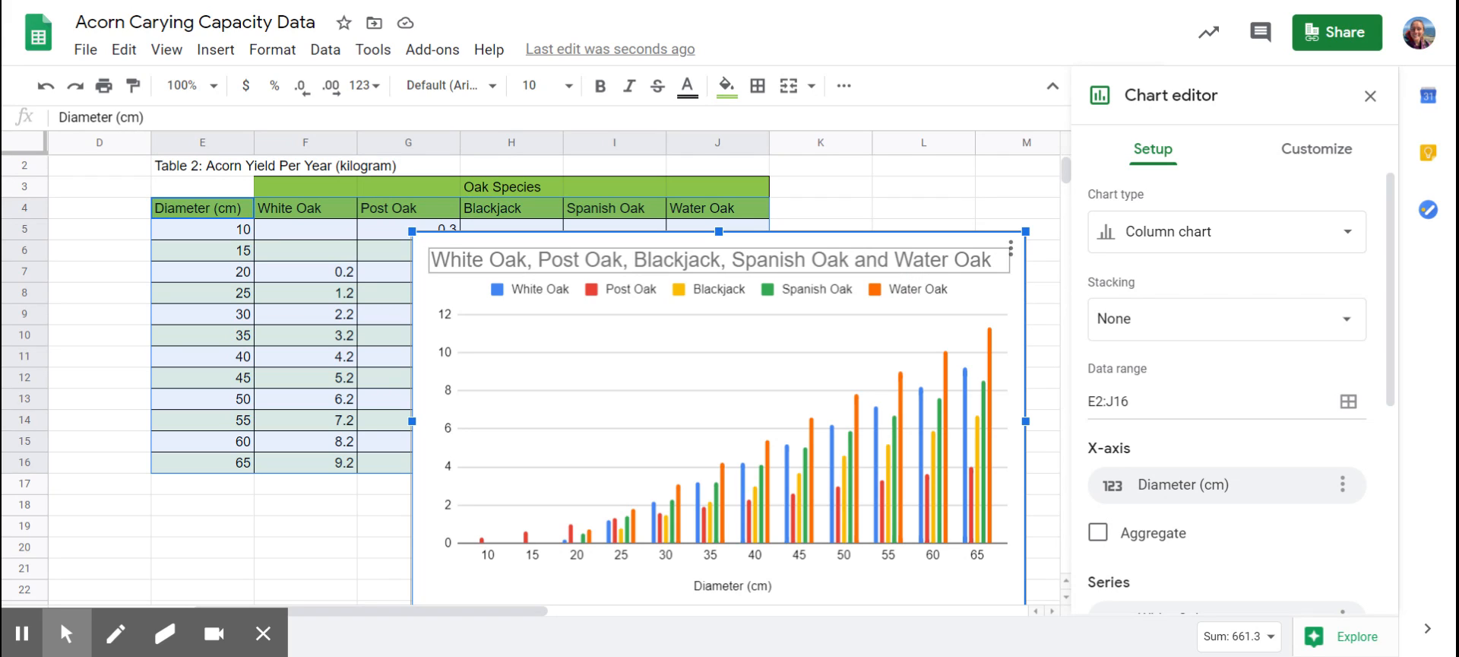
Replace the default chart title with "Acorn Yield Per Year (kg) for Oak Species".
click(916, 262)
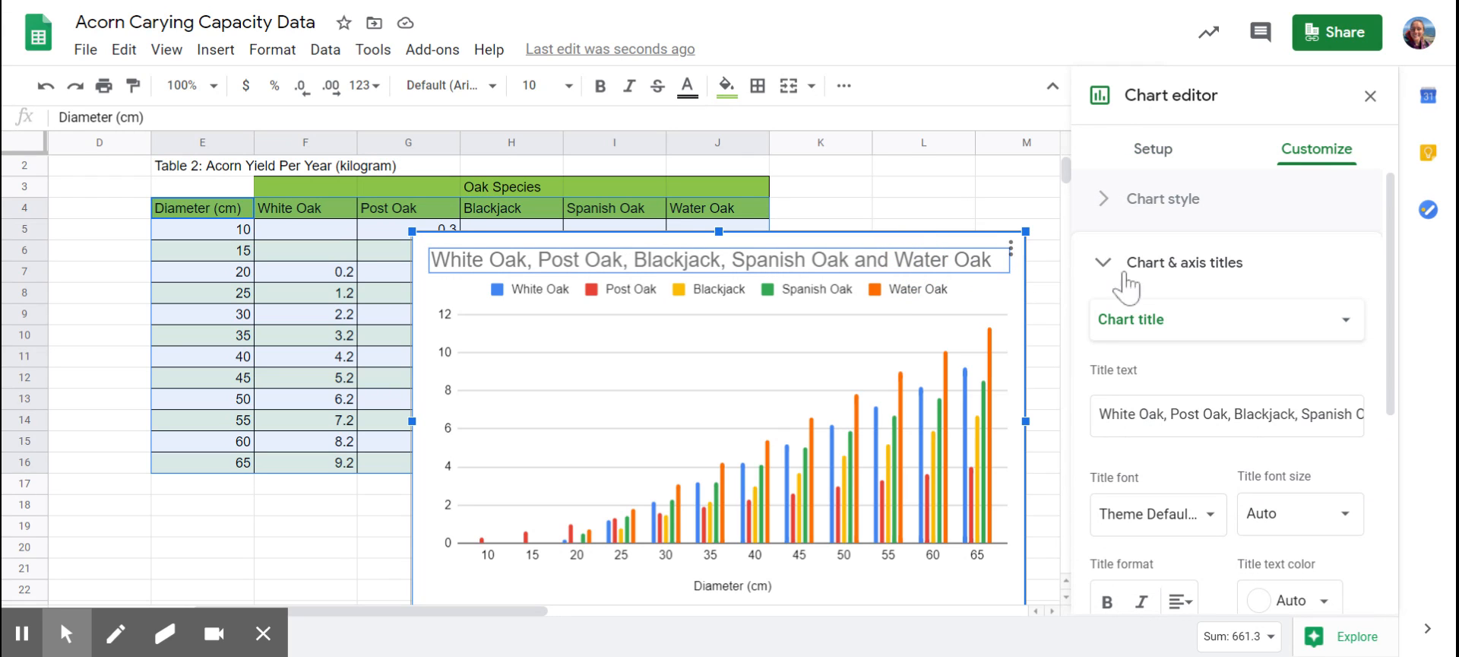
double_click(888, 263)
scroll(1244, 232, up, 1)
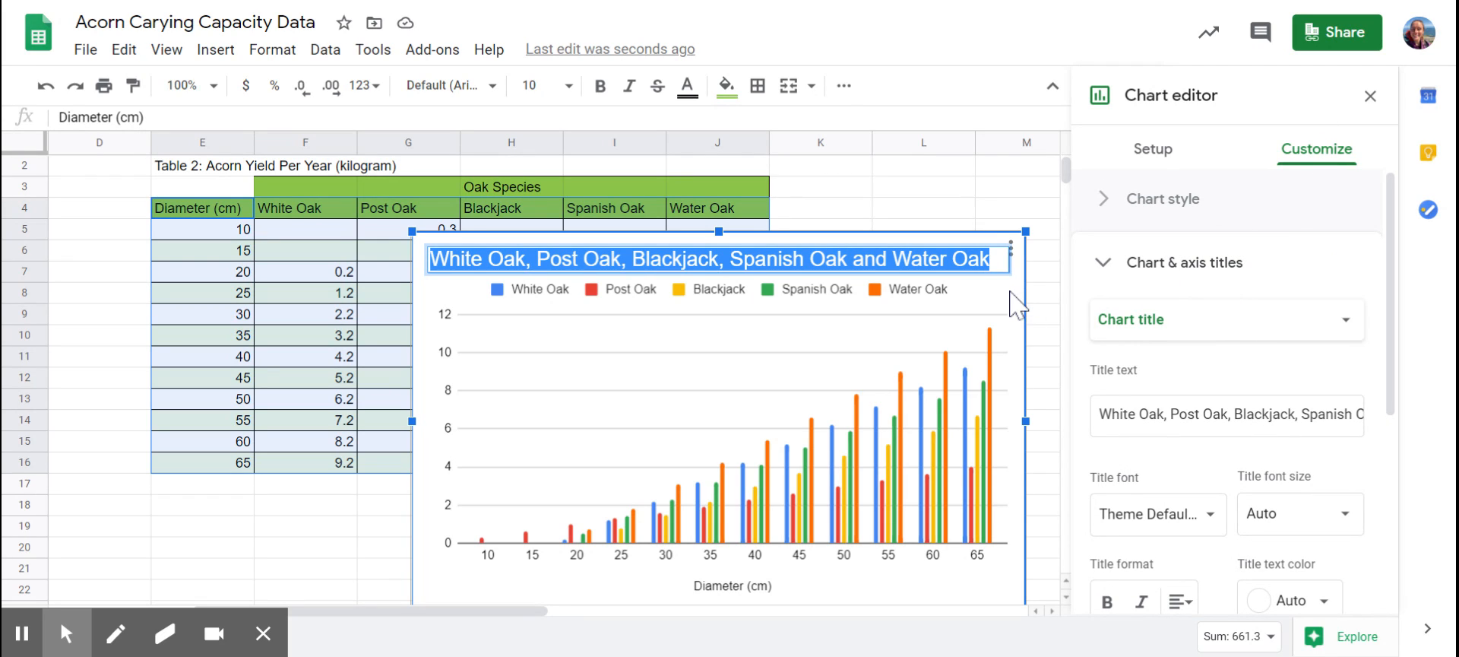
click(1140, 152)
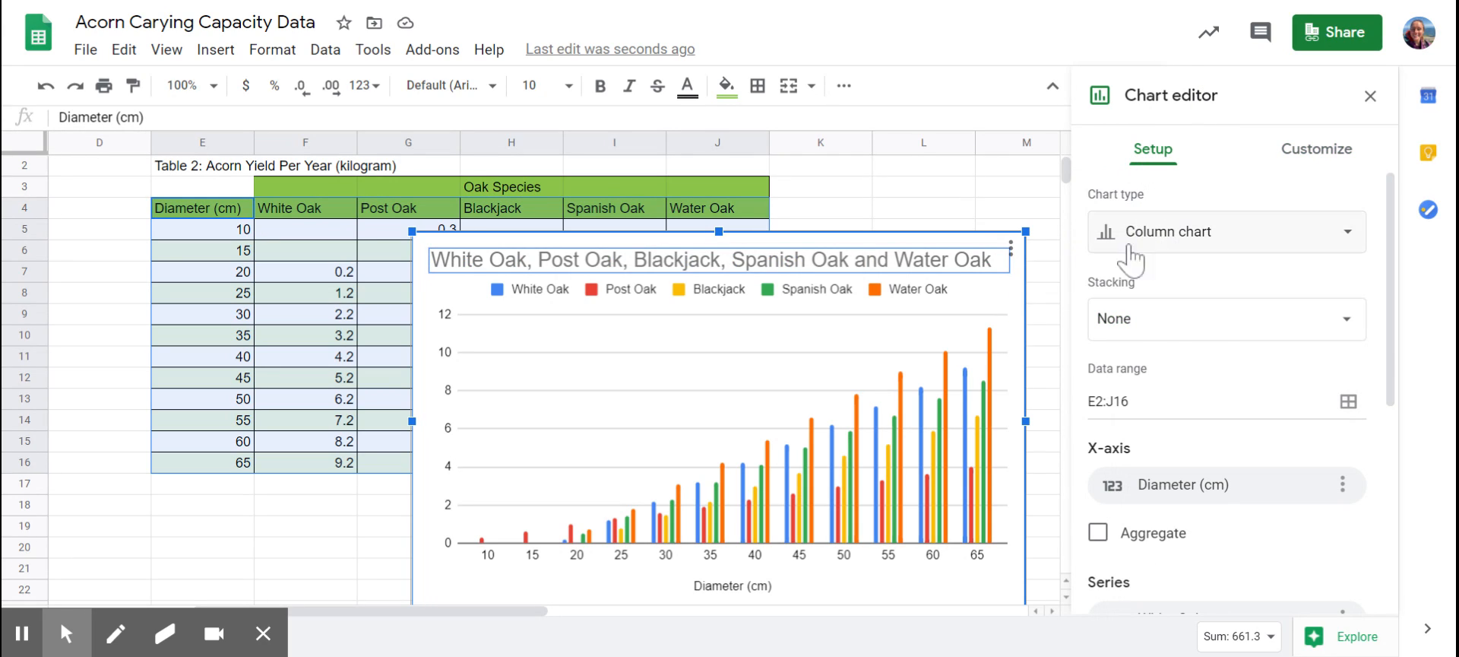
click(1313, 169)
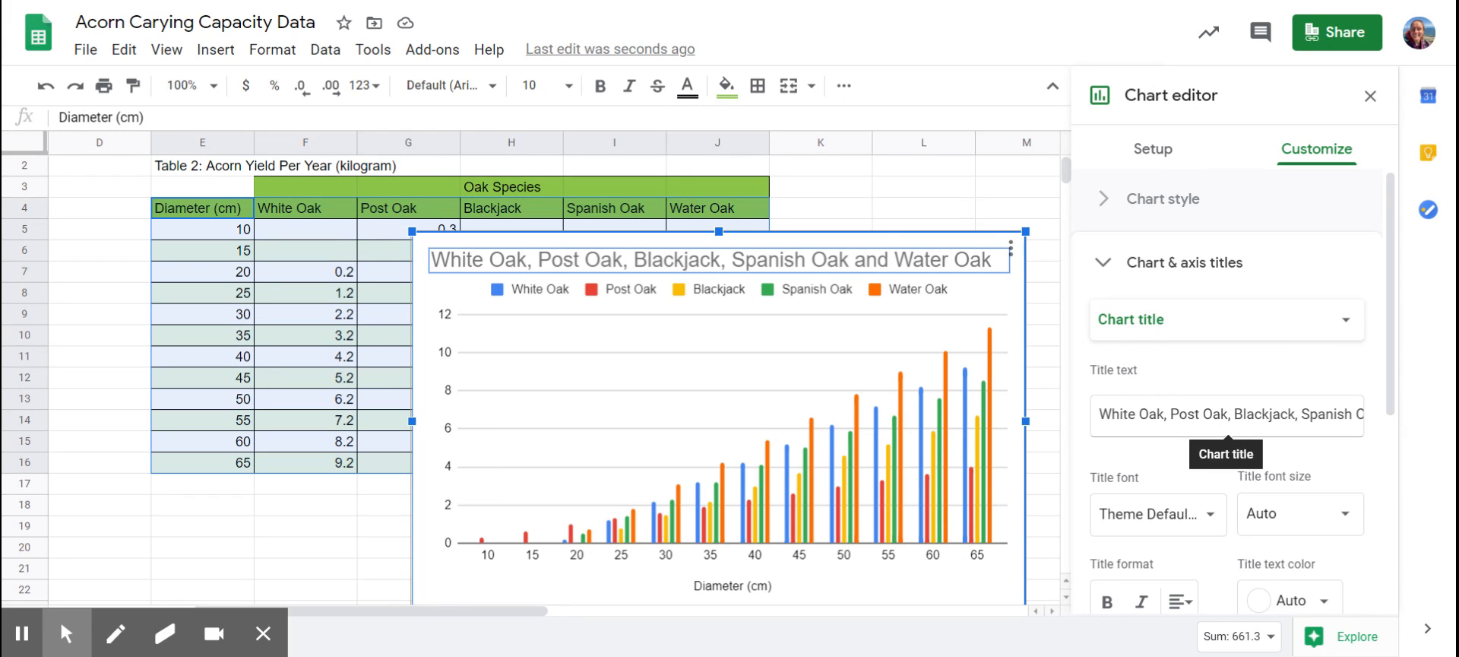
drag(1100, 413, 1448, 419)
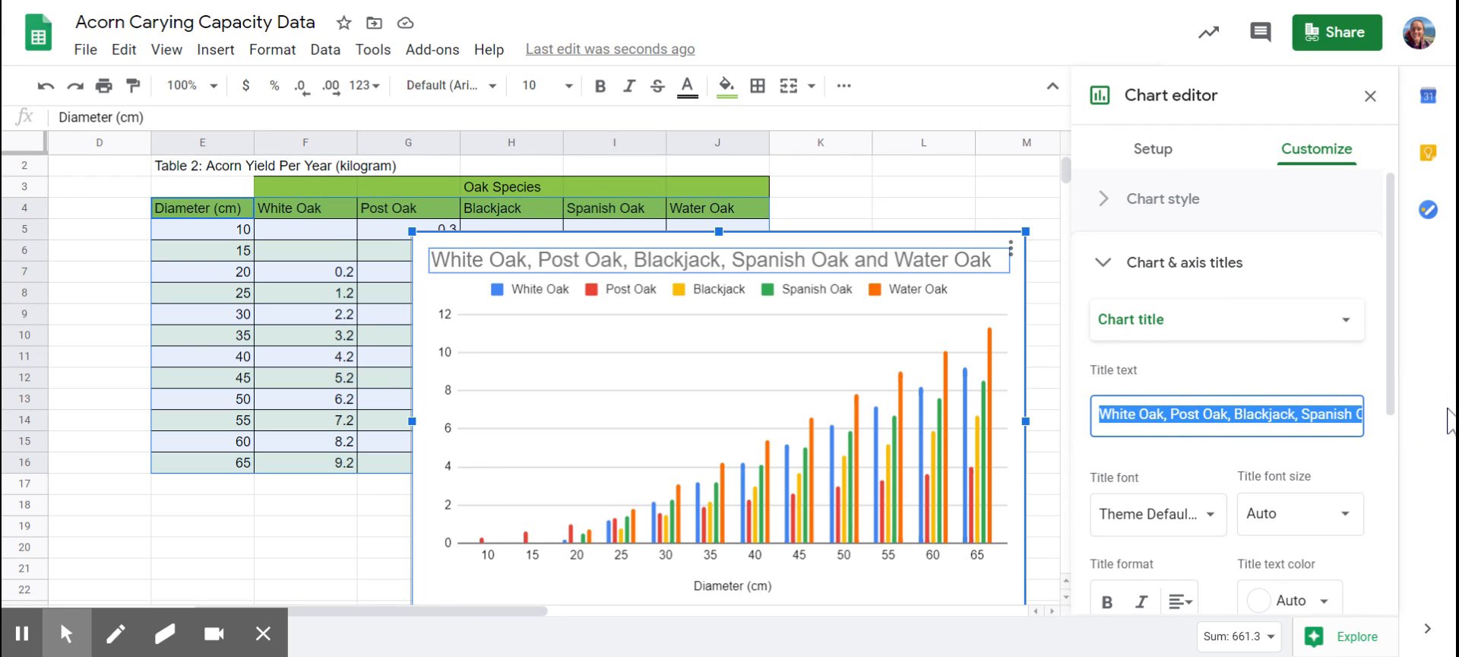
key(BackSpace)
drag(1209, 414, 1092, 425)
key(BackSpace)
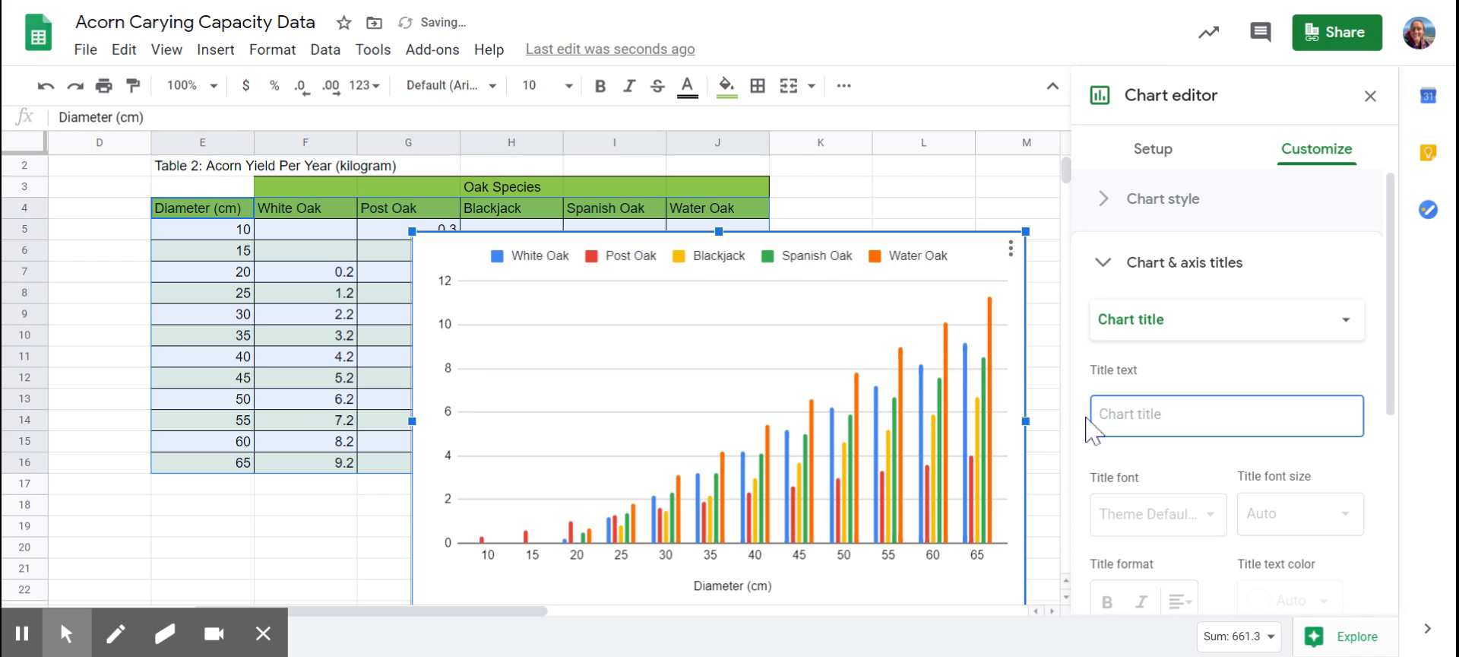
text(A)
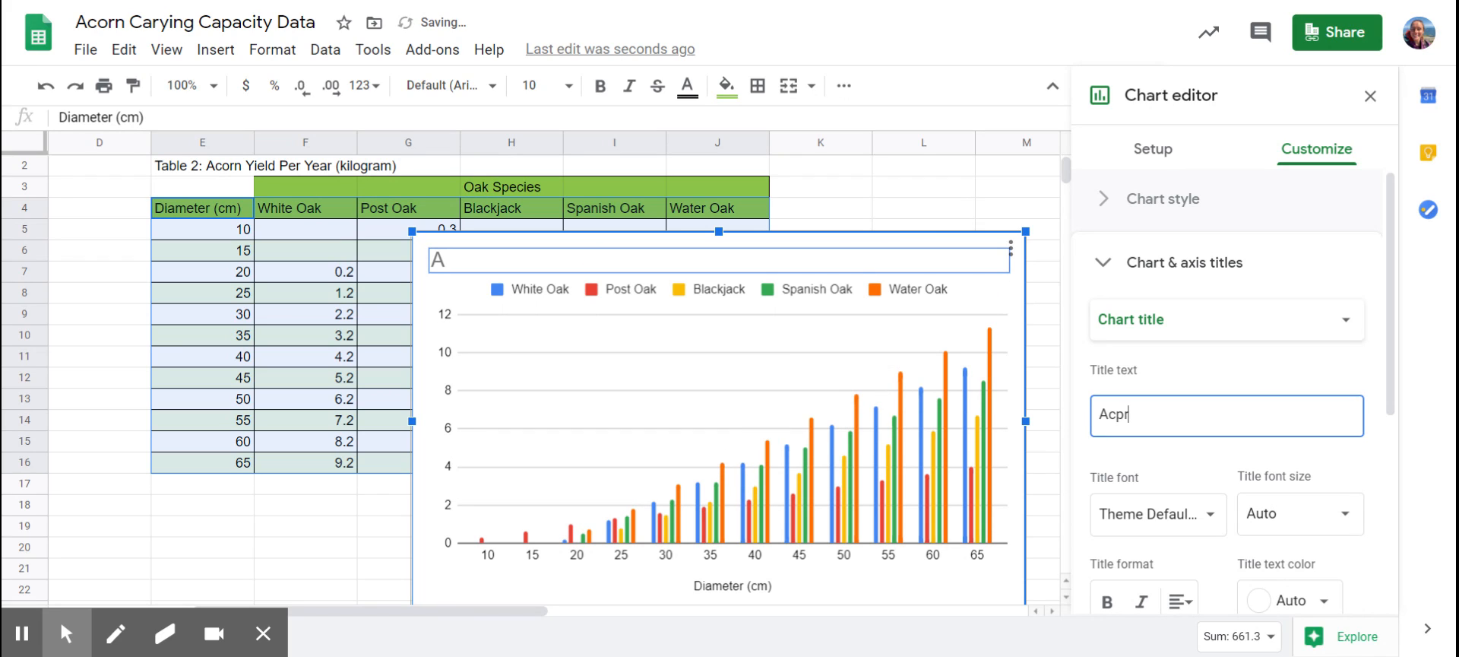
text(corn Yield Per Year (kg)
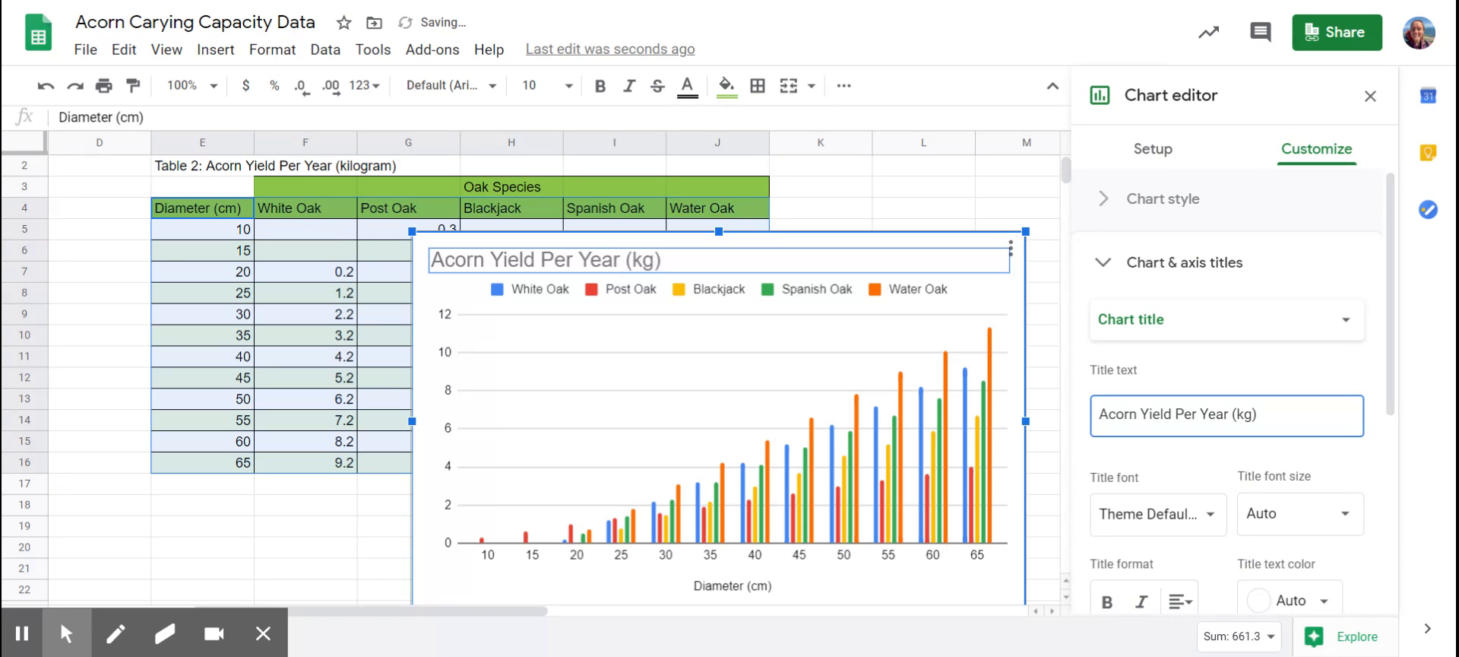
text(Oak Species)
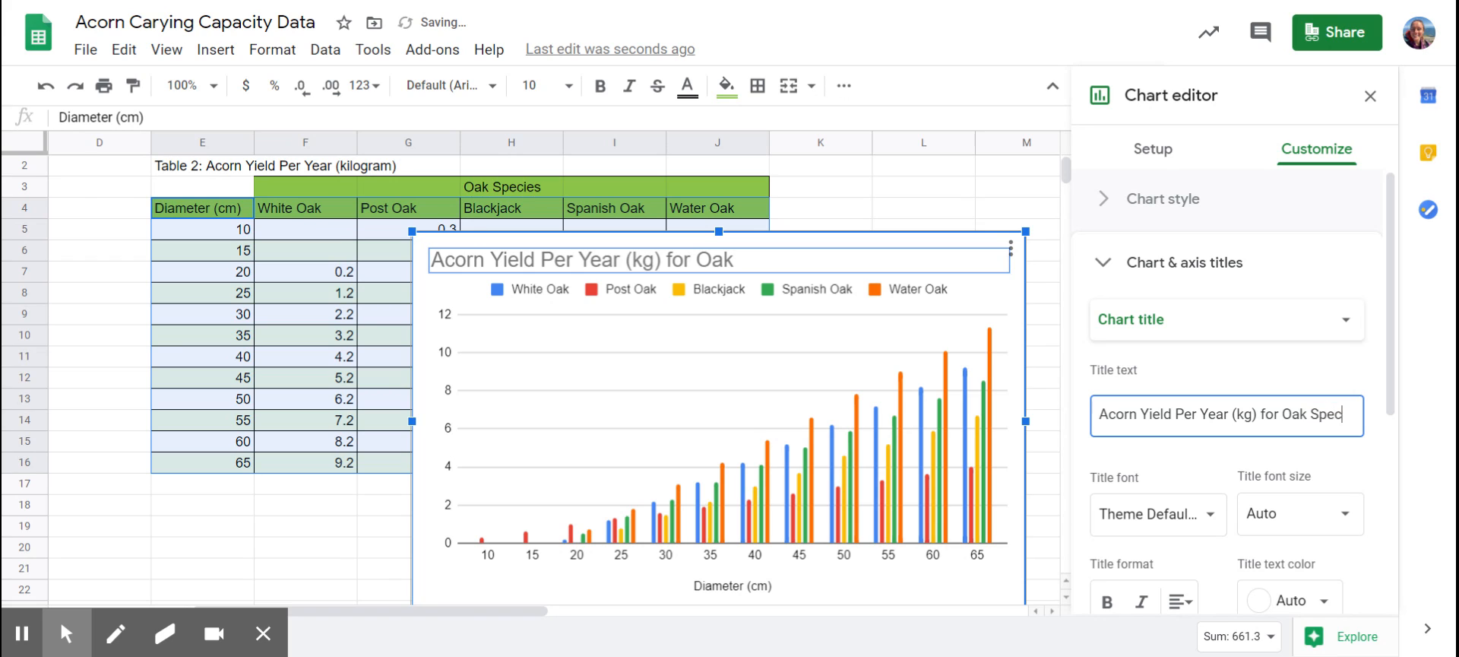
scroll(1010, 294, left, 2)
click(1010, 294)
scroll(888, 271, right, 5)
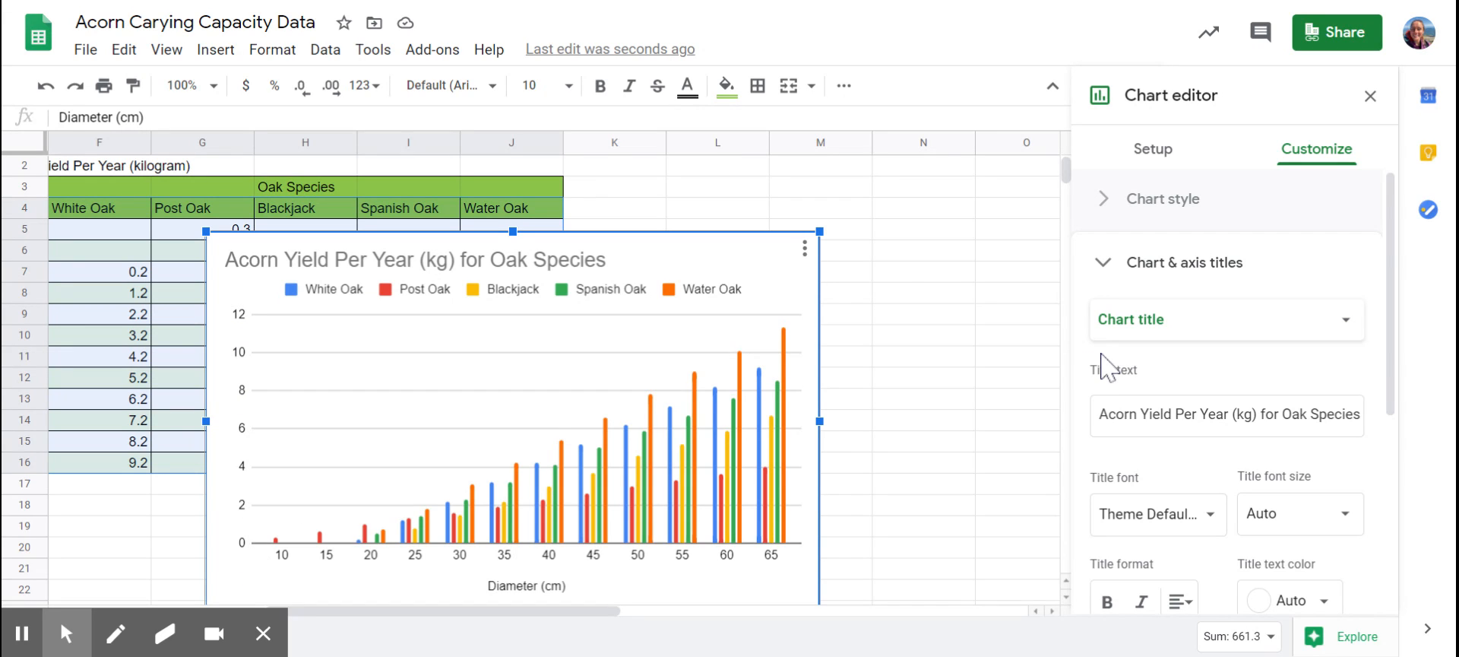
Add the vertical axis title "Acorn Yield Per Year (kg)" to the chart.
click(1190, 337)
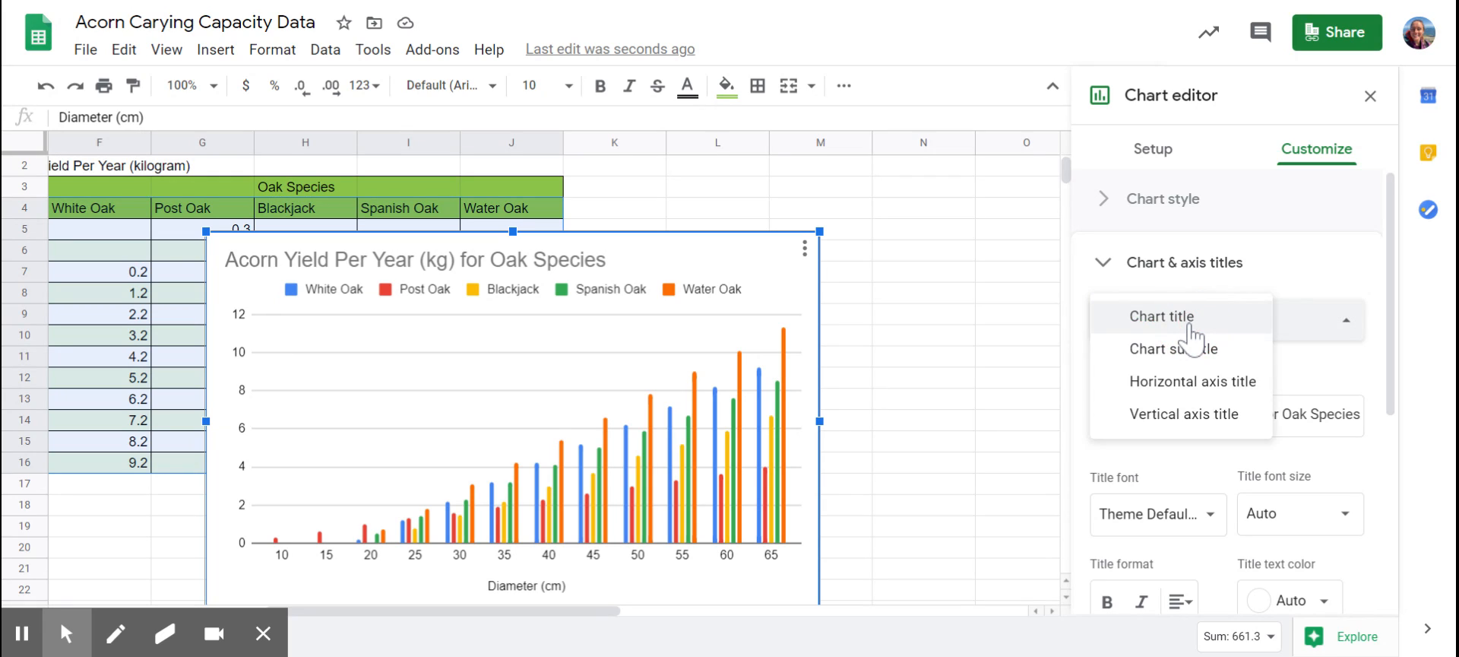
click(1178, 418)
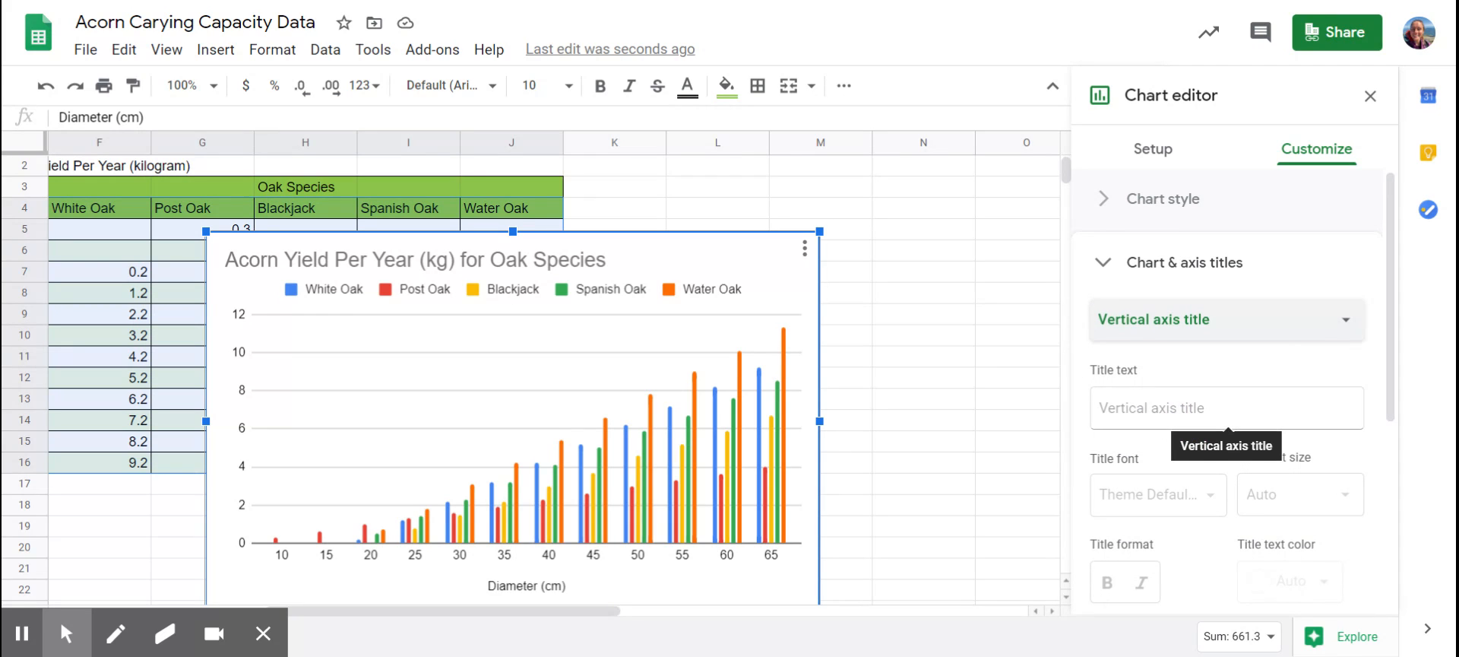
click(1227, 408)
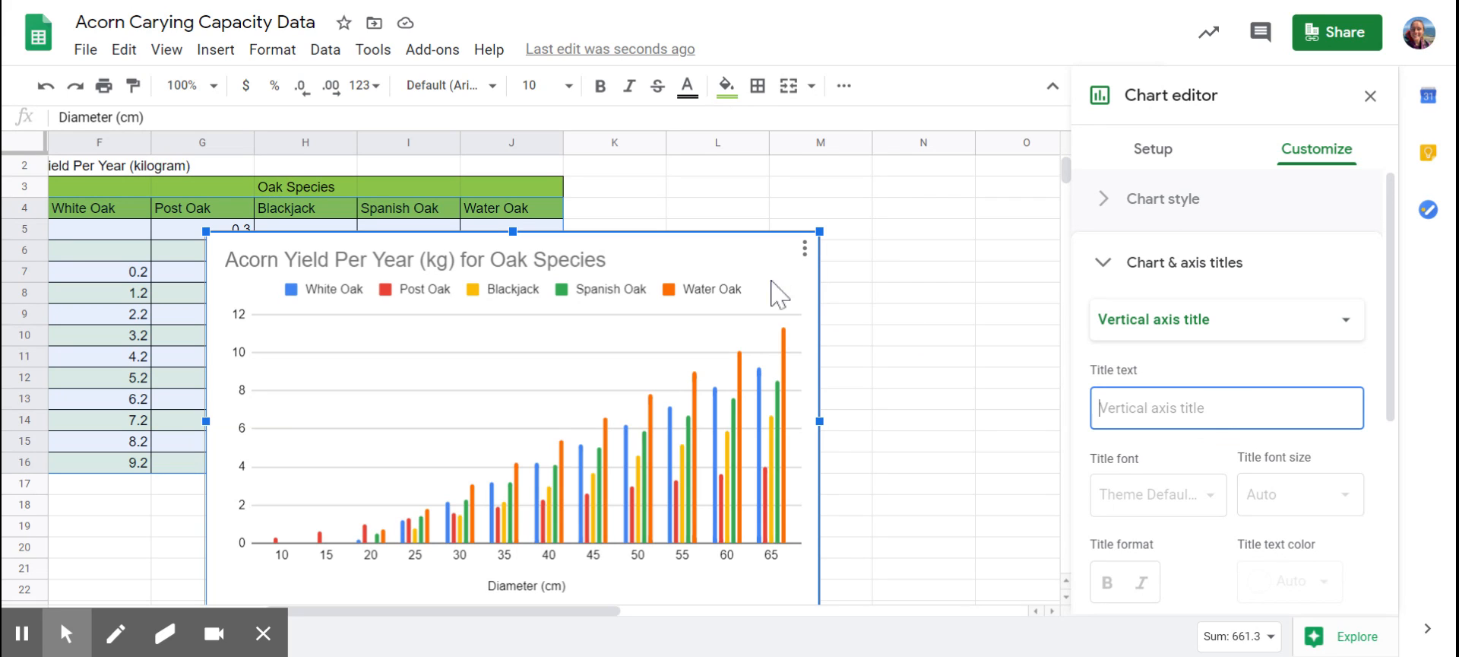
scroll(937, 414, left, 2)
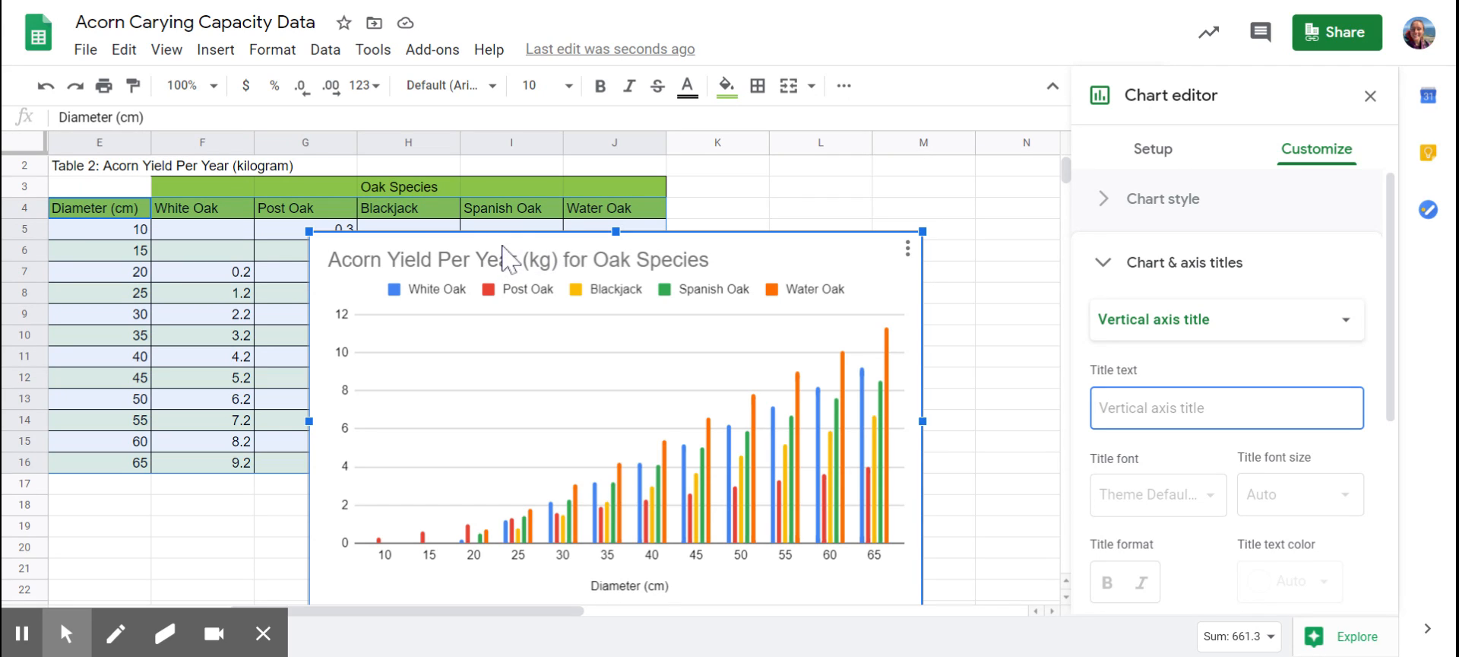
click(23, 635)
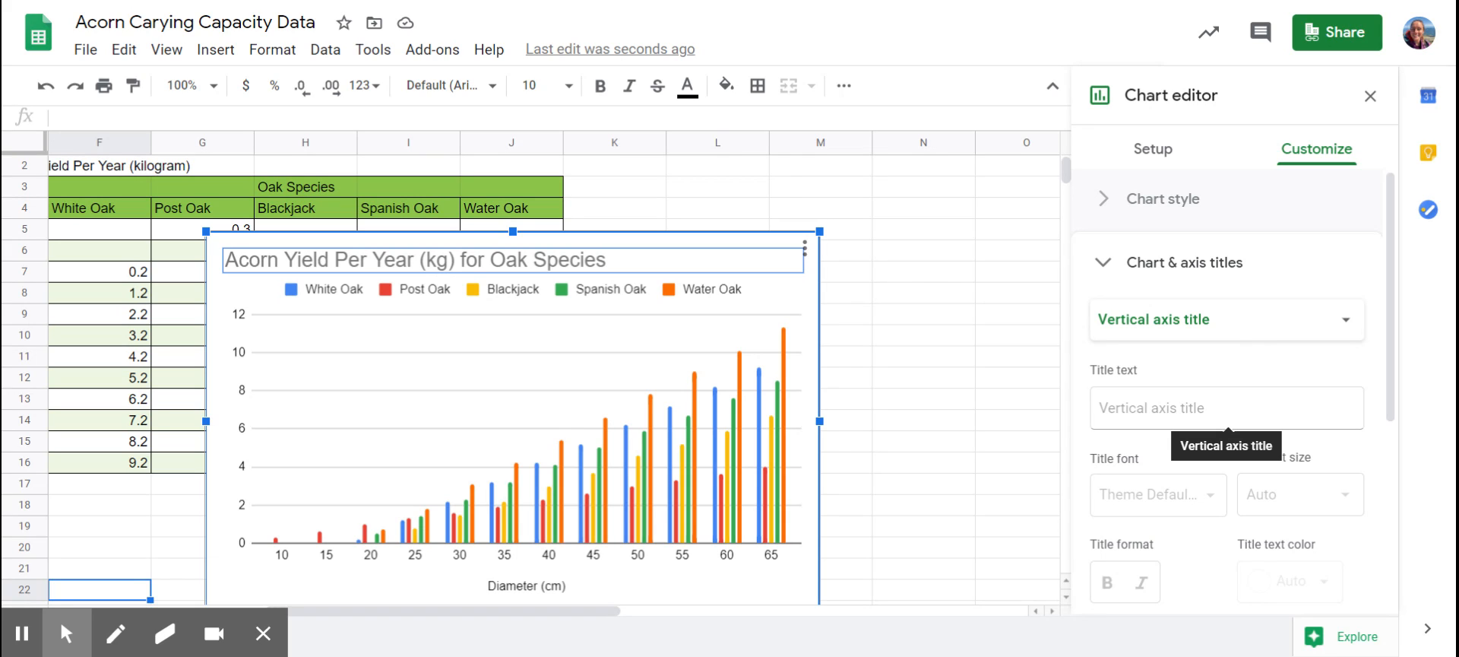
click(1226, 411)
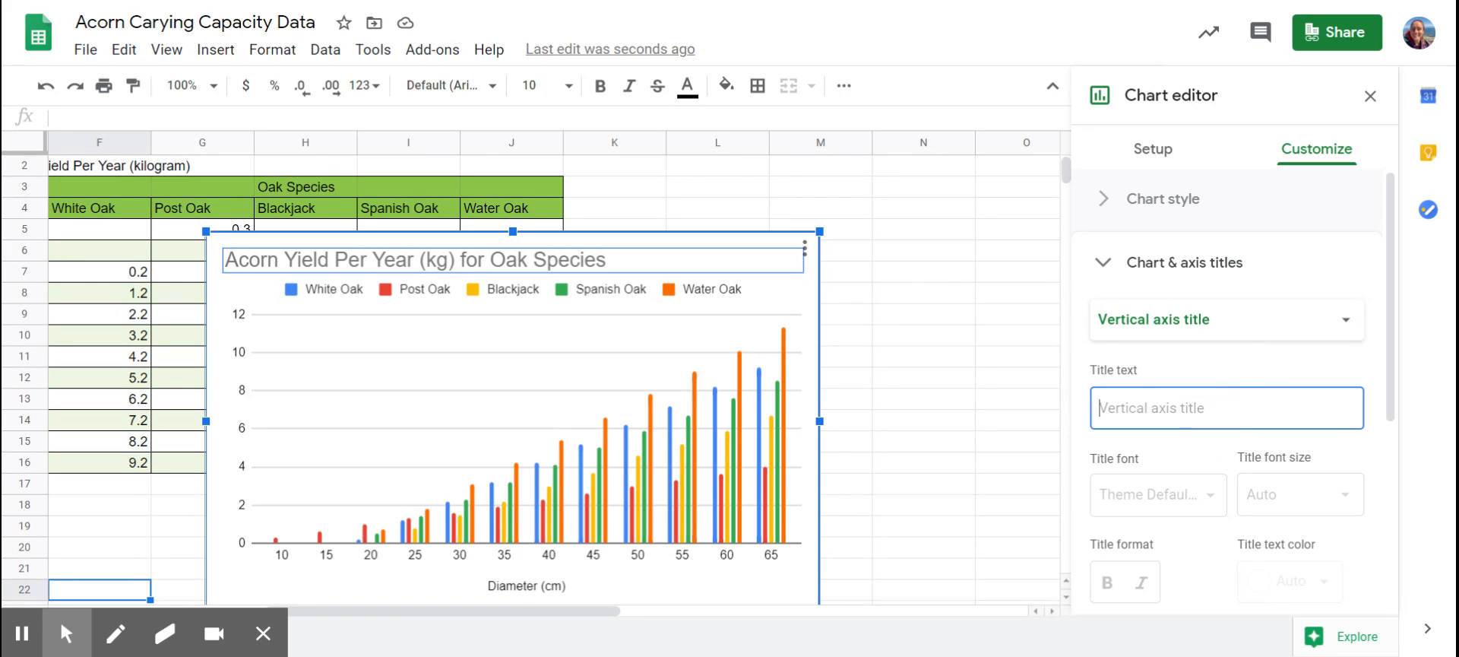
text(Ac)
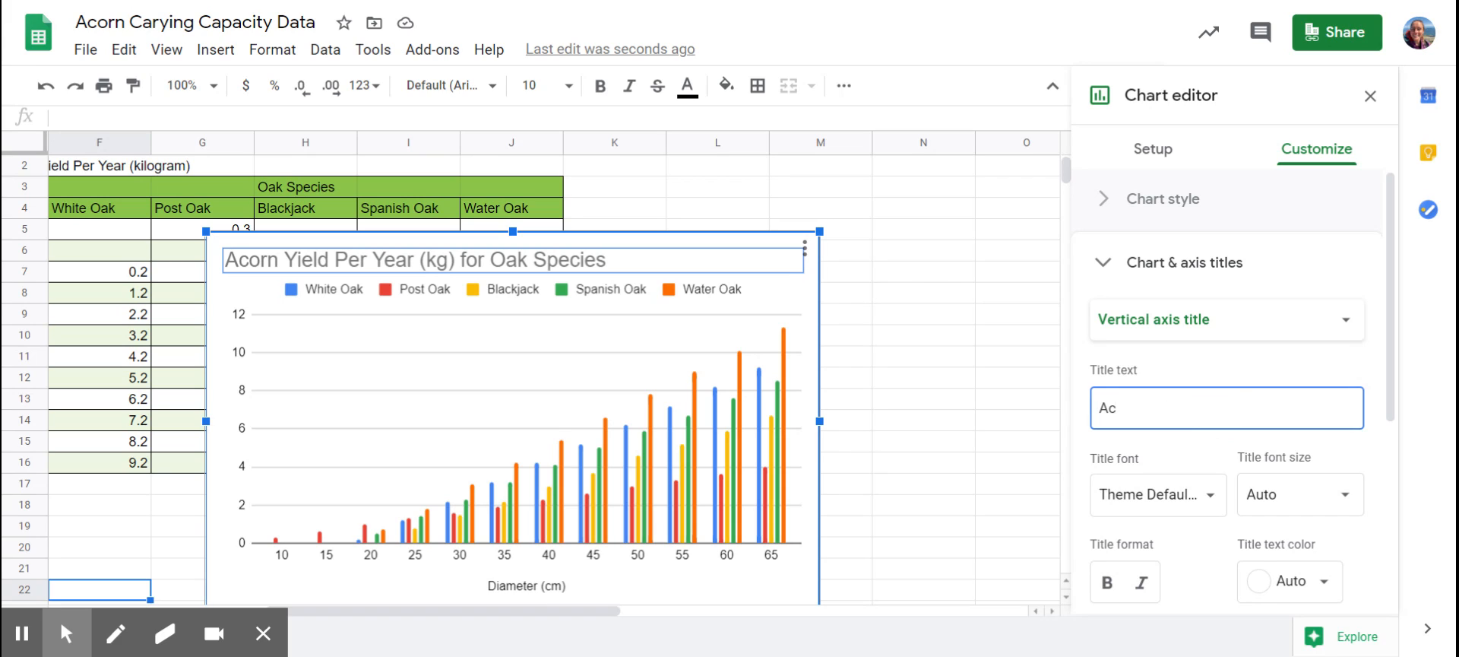
text(orn Yield Per)
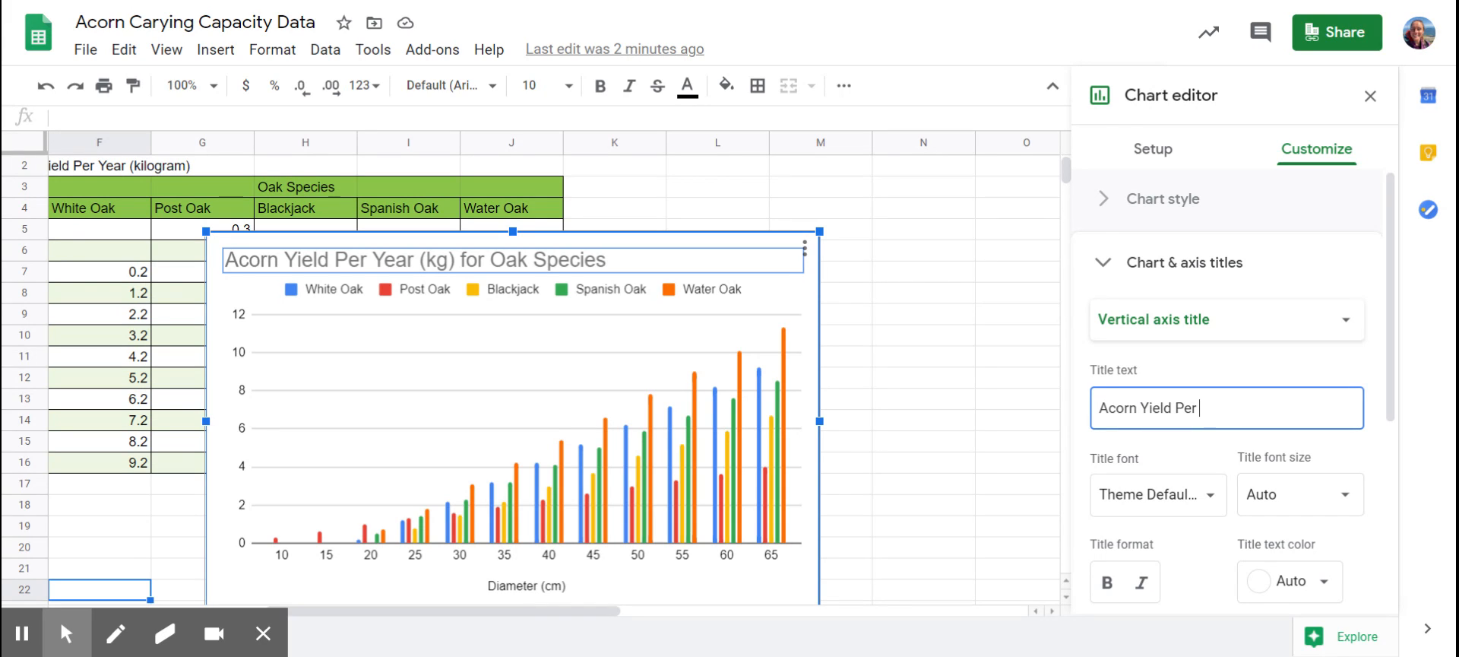
text( Year (g)
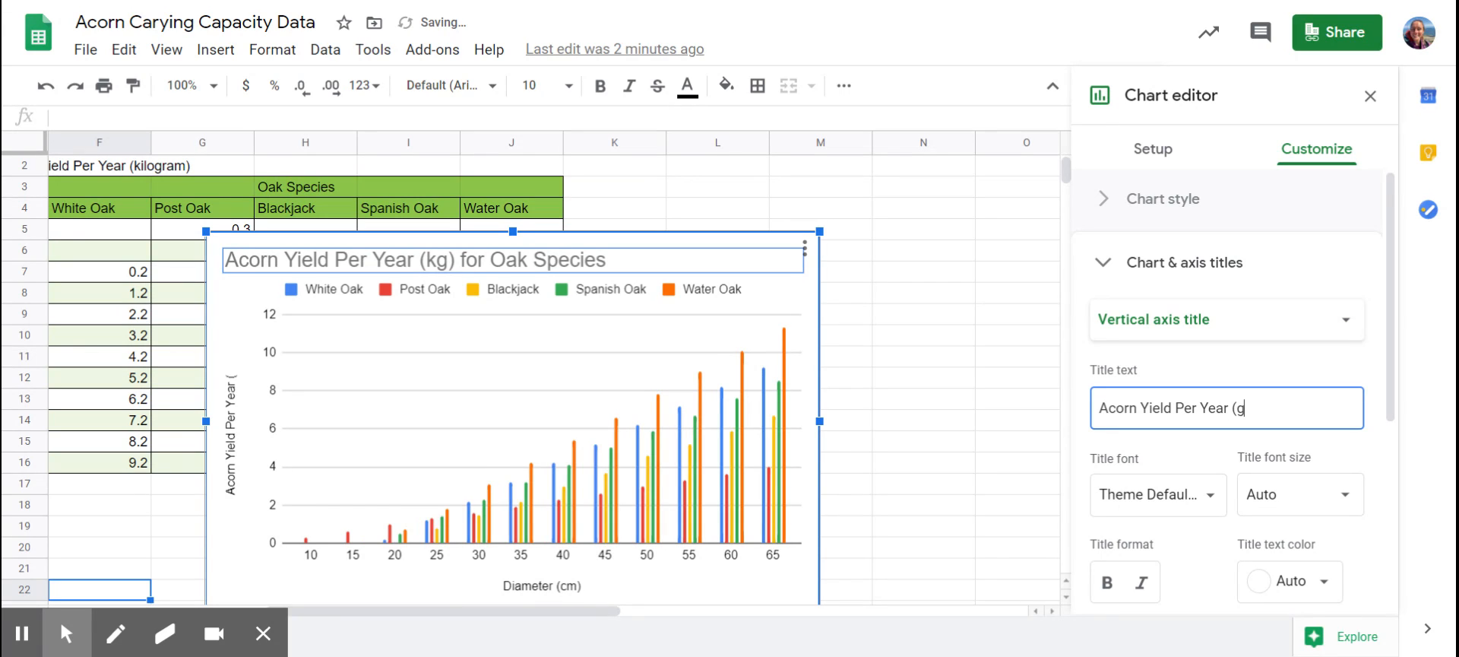
key(BackSpace)
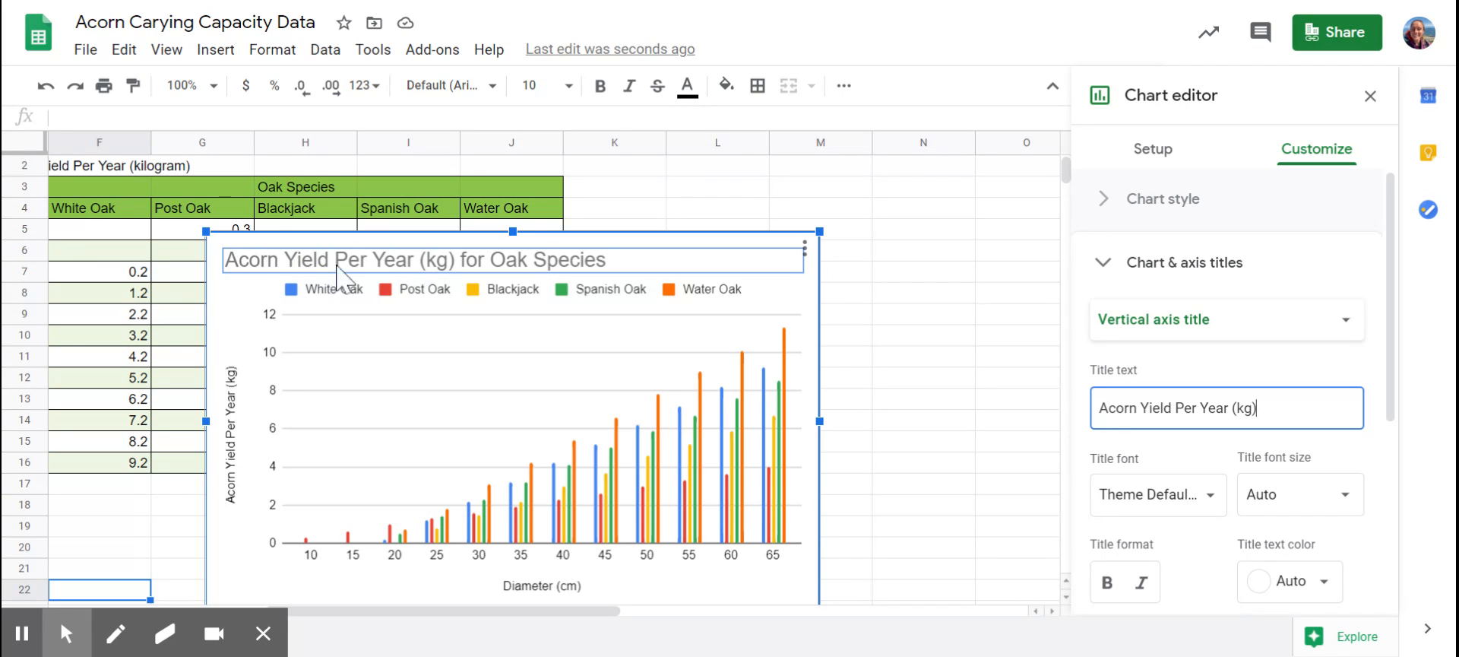
Insert "various sized" before "Oak Species" in the chart title and review the whole chart.
click(490, 258)
click(488, 259)
text(various sized)
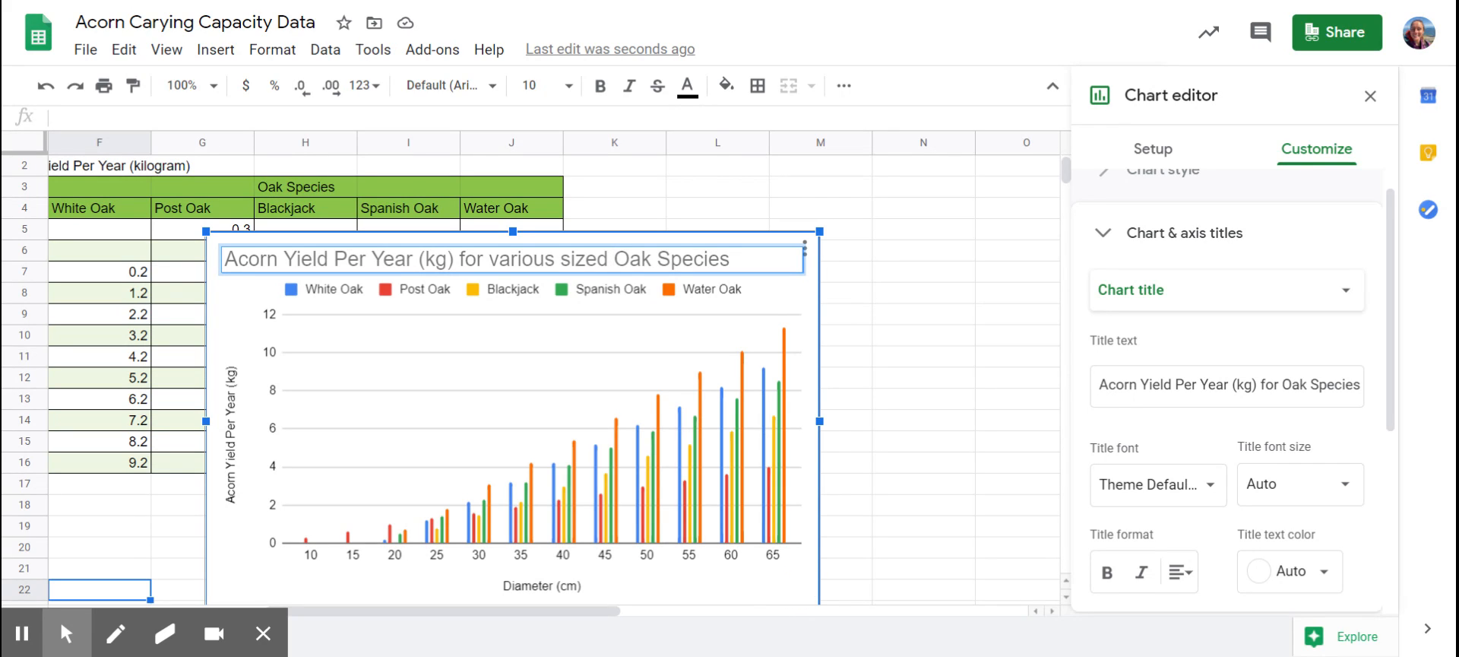
scroll(797, 589, left, 1)
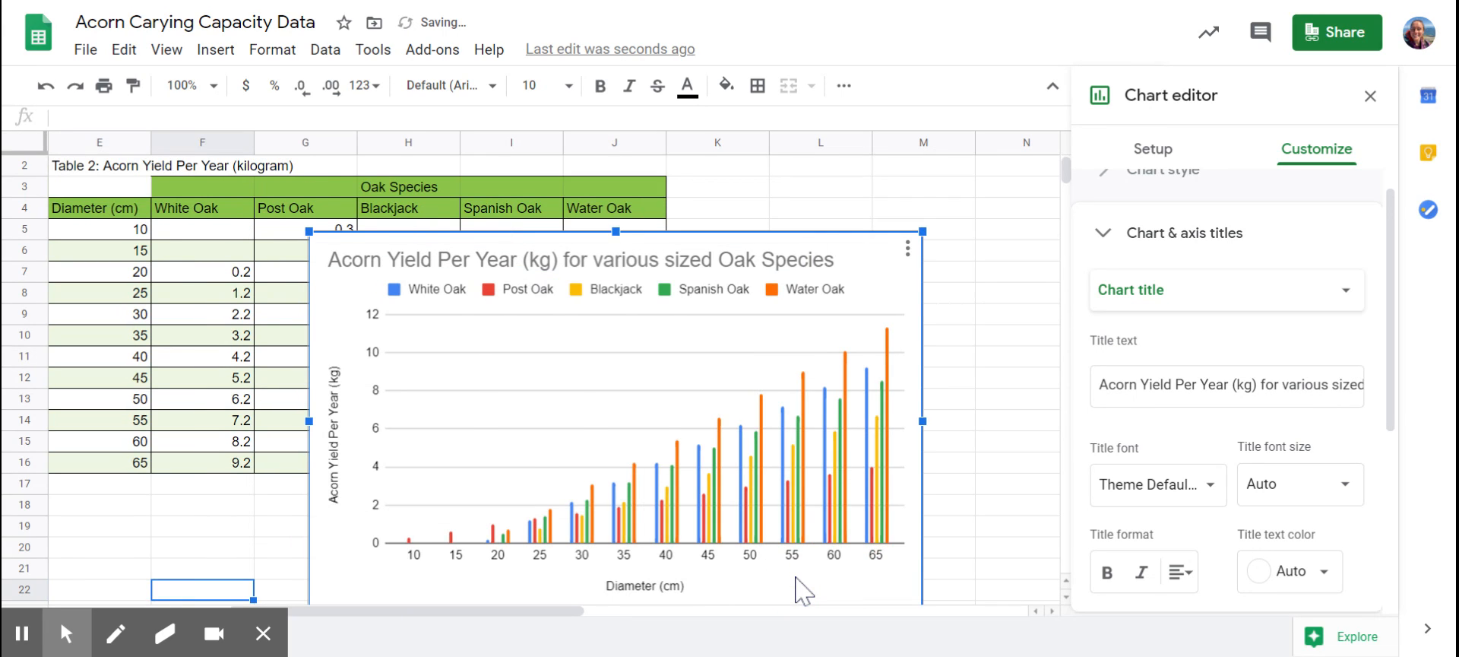
scroll(797, 589, down, 1)
scroll(796, 589, up, 1)
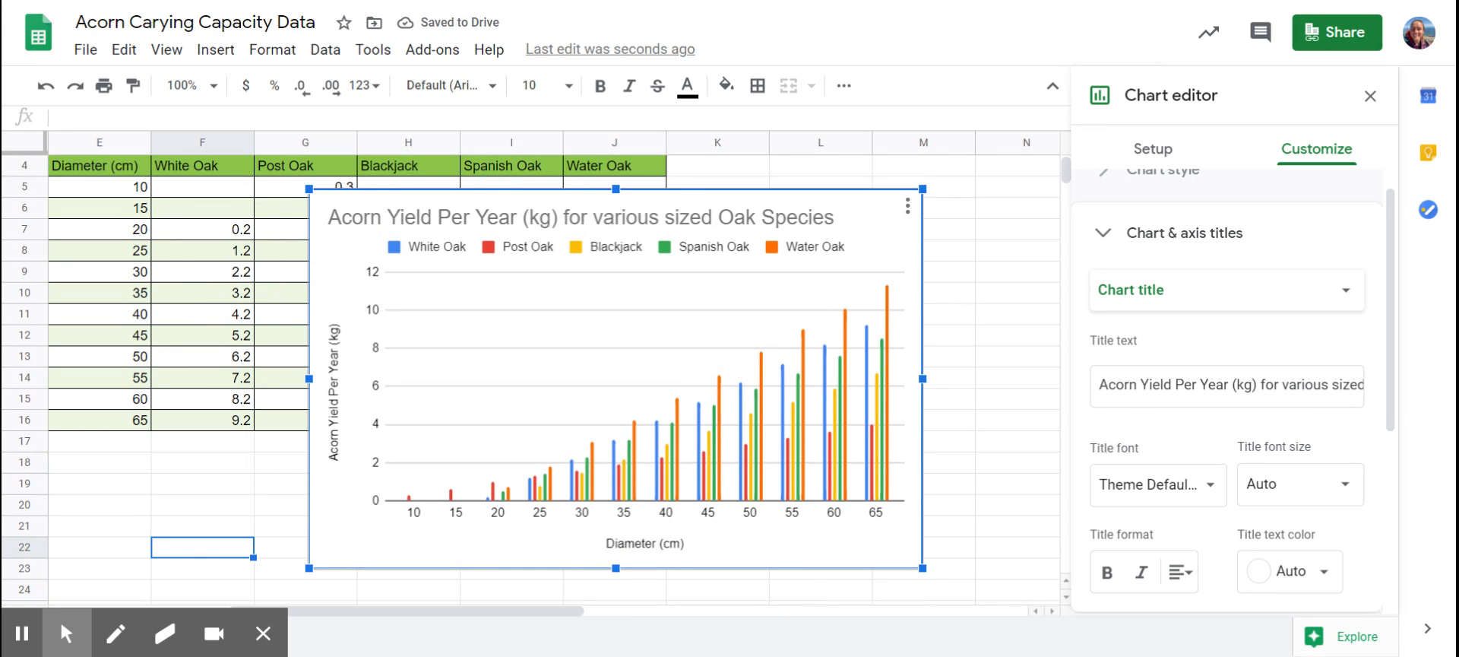